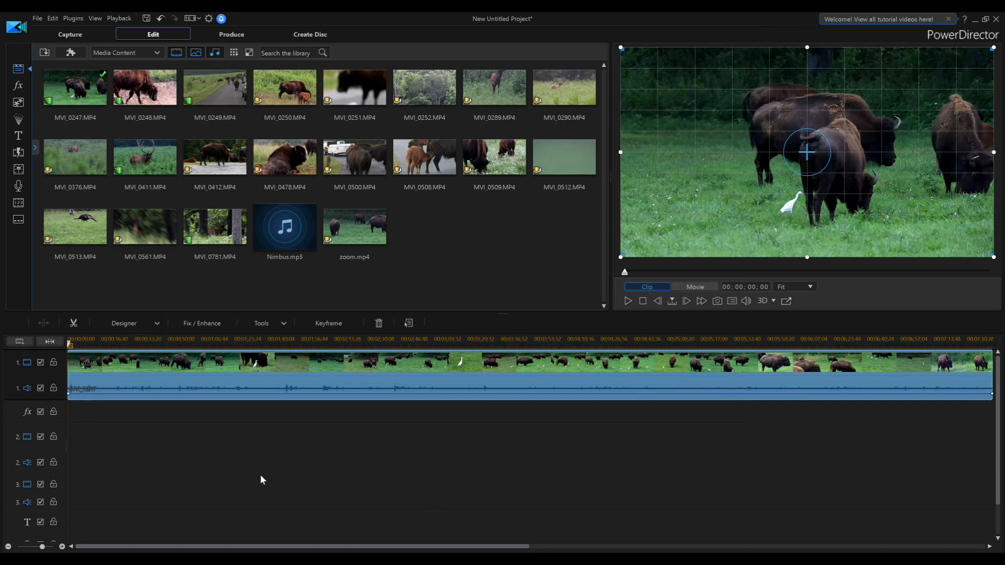
Step: Split the MVI_0247 clip at about 40 seconds and delete the part after the split
click(148, 346)
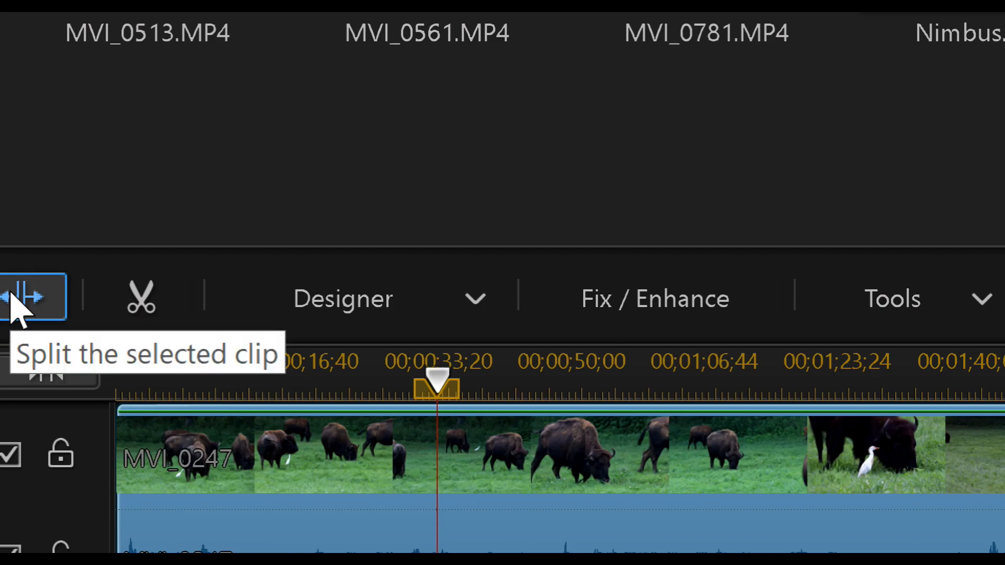
click(12, 301)
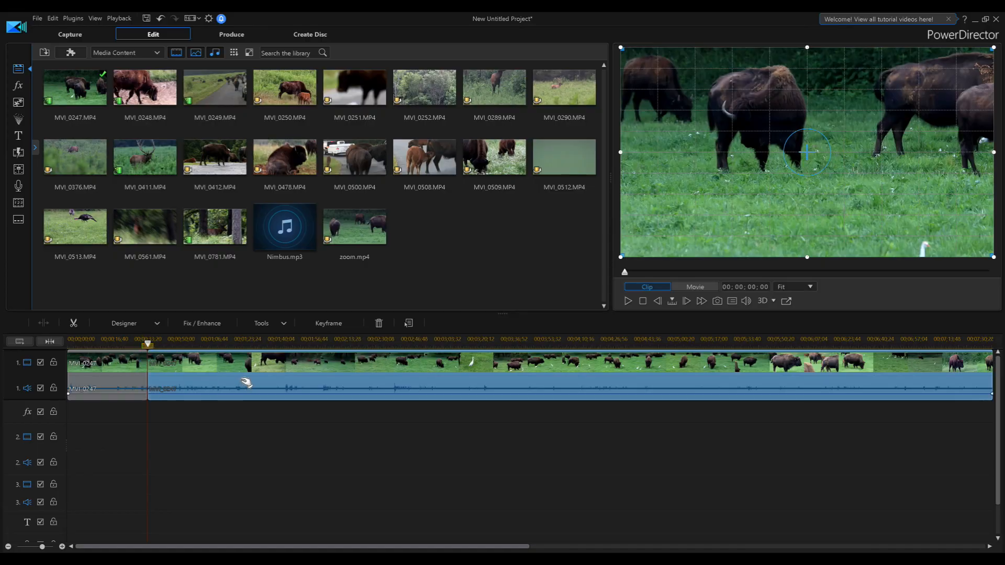
key(Delete)
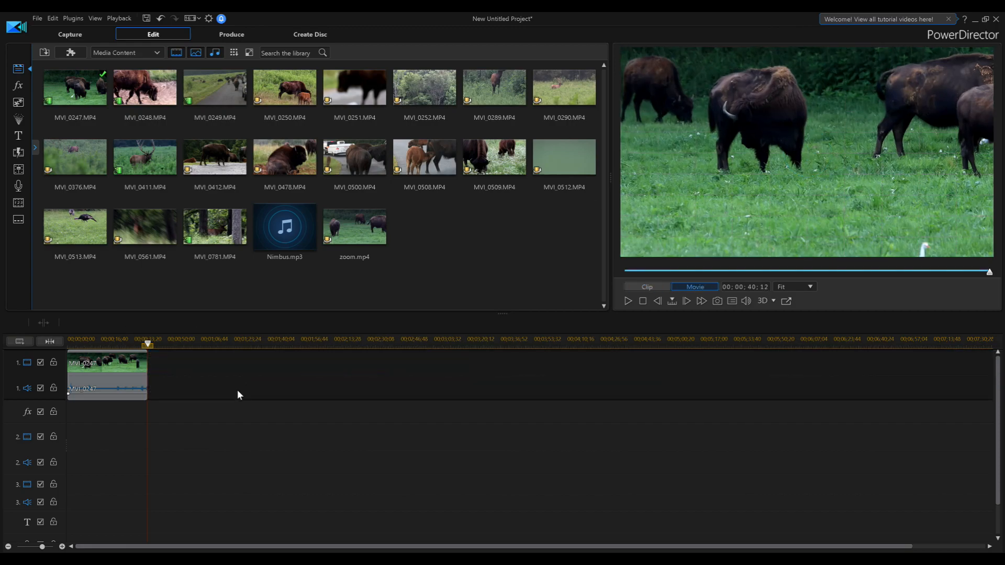
Step: Unlink the video and audio of the MVI_0247 clip and delete its audio
click(130, 388)
right_click(130, 392)
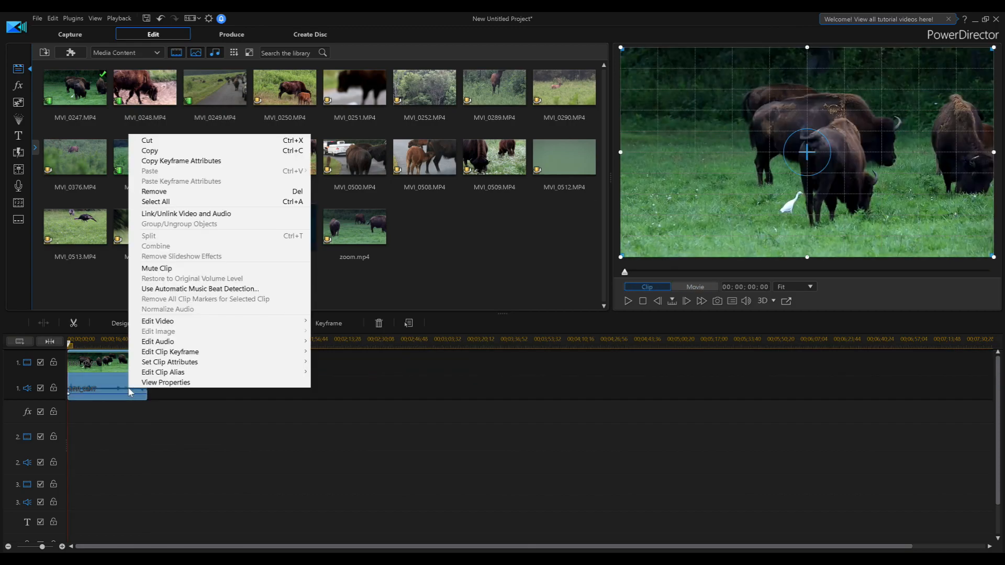
click(218, 214)
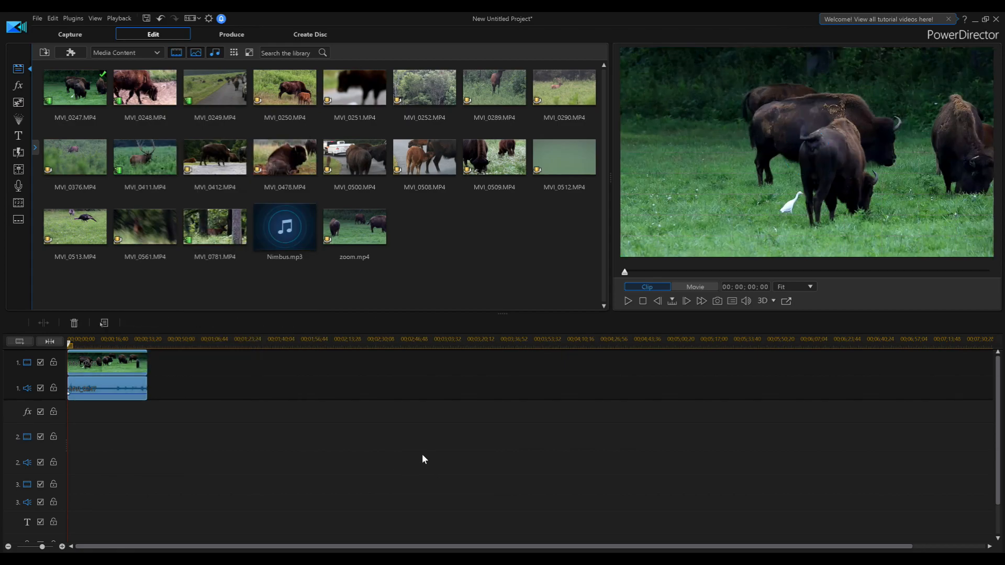
click(134, 401)
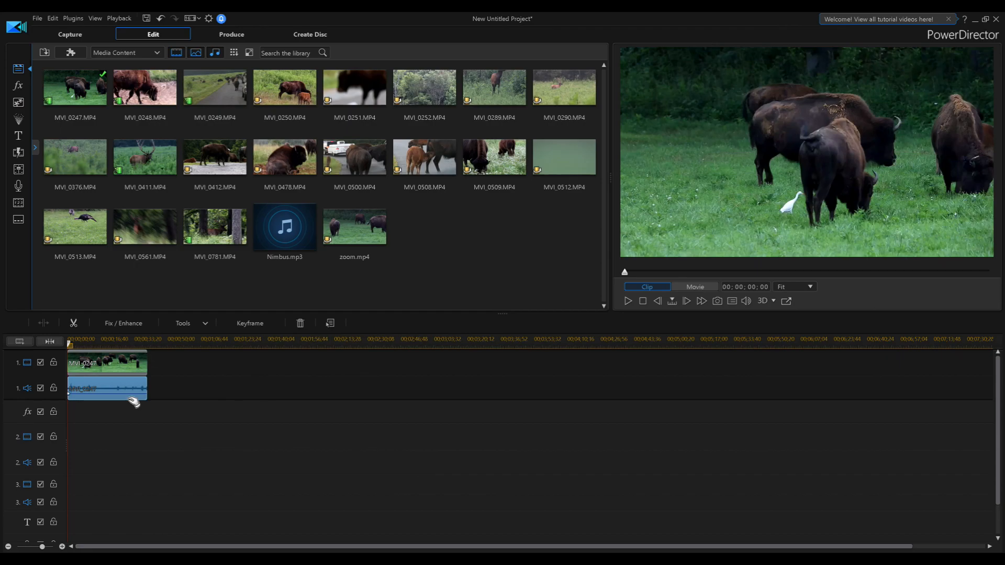
key(Delete)
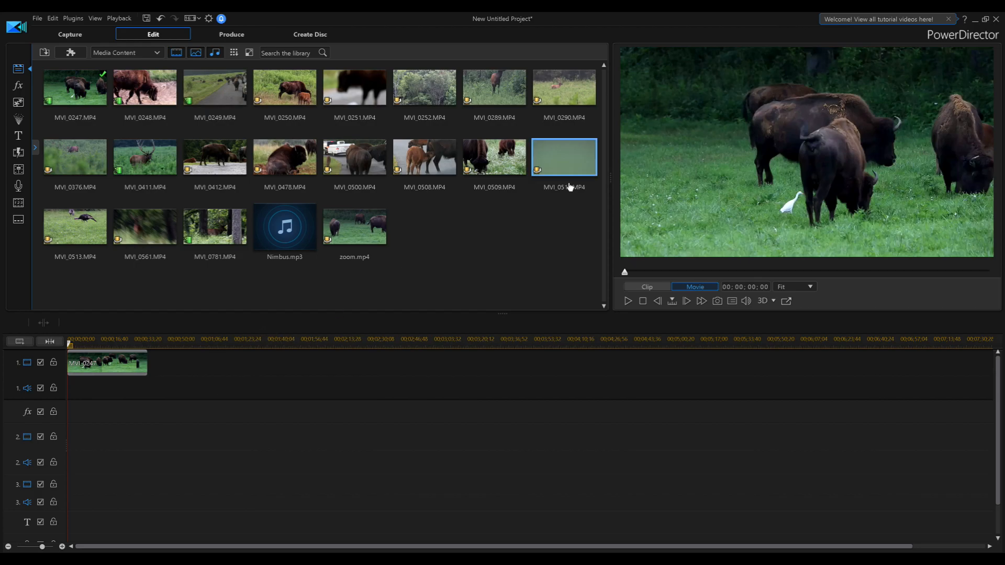
Step: Add MVI_0290.MP4 to video track 1 directly after MVI_0247, unlink its audio and delete that audio
drag(550, 88, 148, 375)
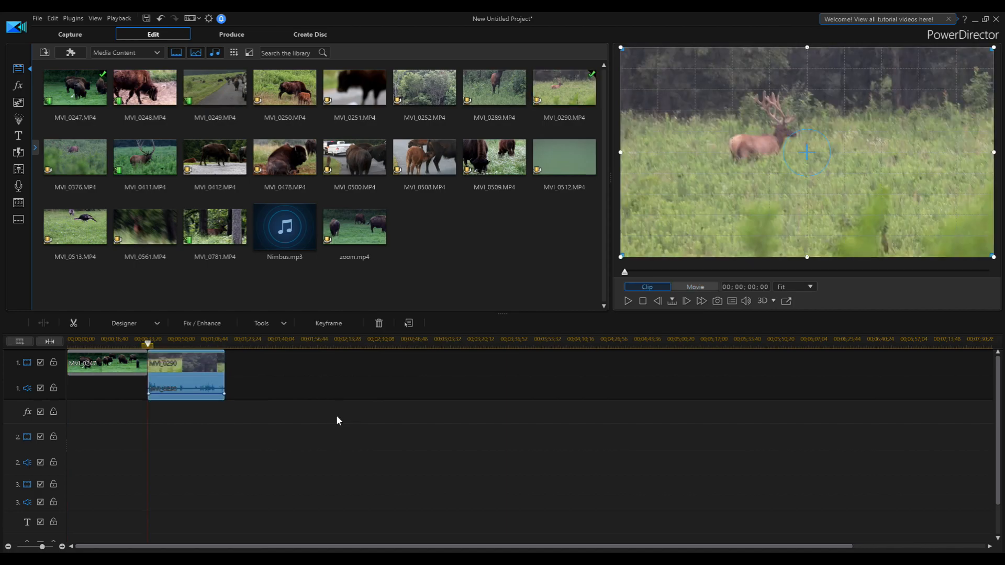
right_click(204, 391)
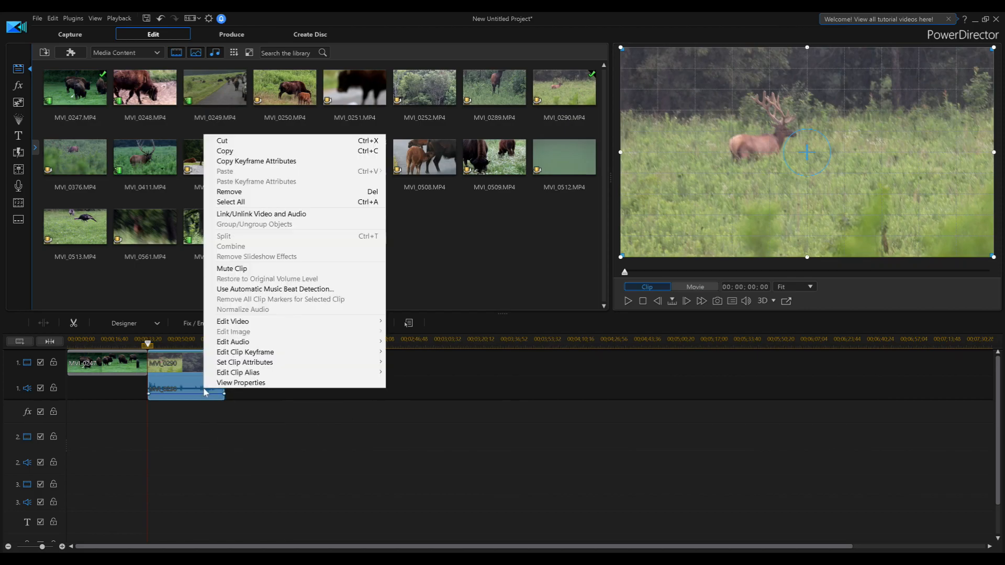
click(280, 218)
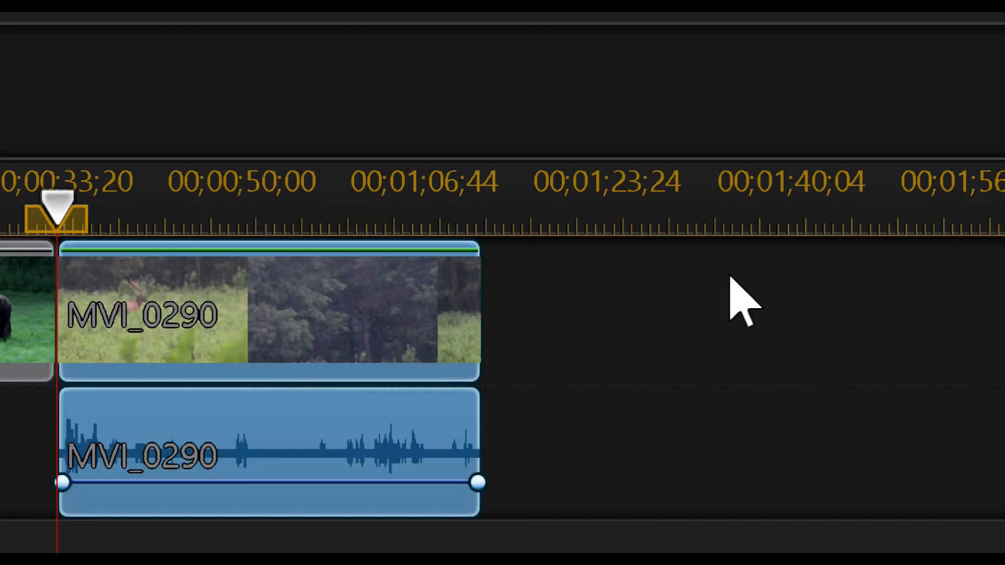
click(358, 471)
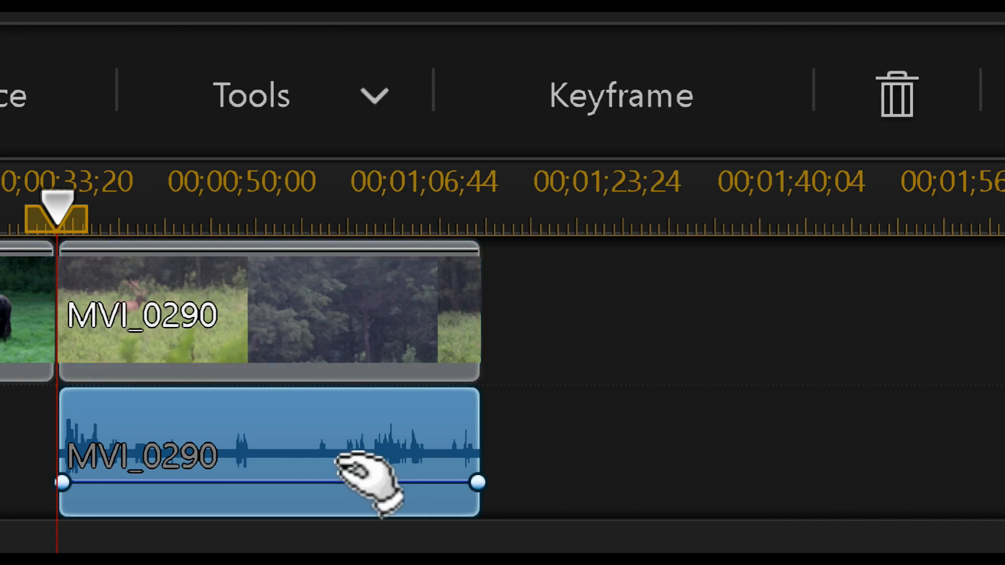
key(Delete)
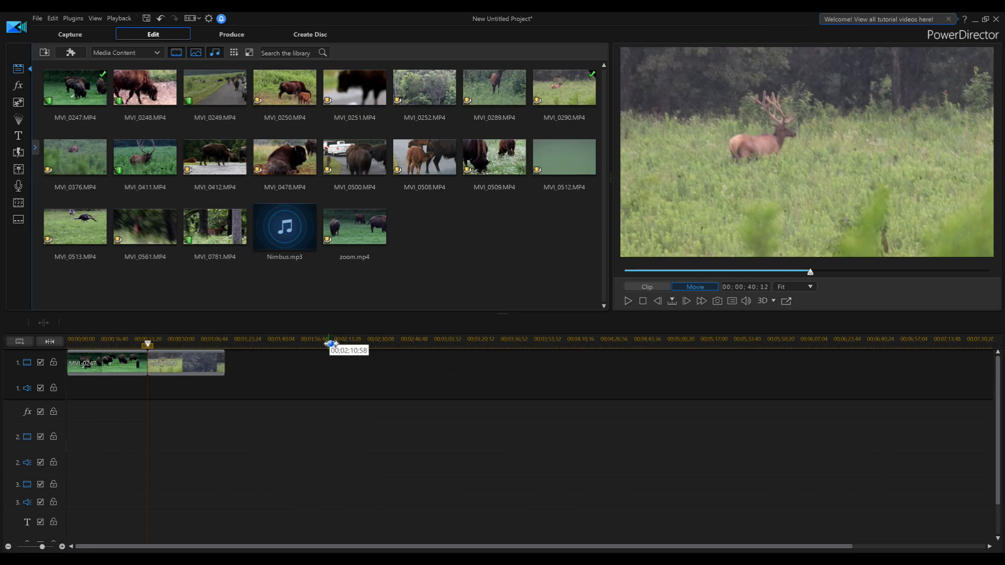
Step: Add MVI_0412.MP4 to video track 1 directly after MVI_0290, unlink its audio and delete that audio
drag(207, 166, 225, 365)
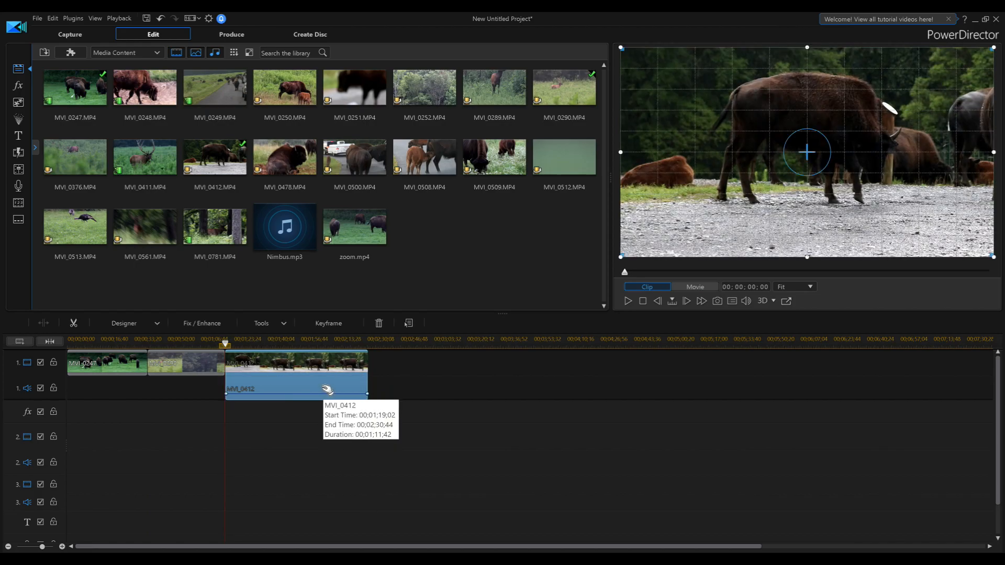
right_click(323, 388)
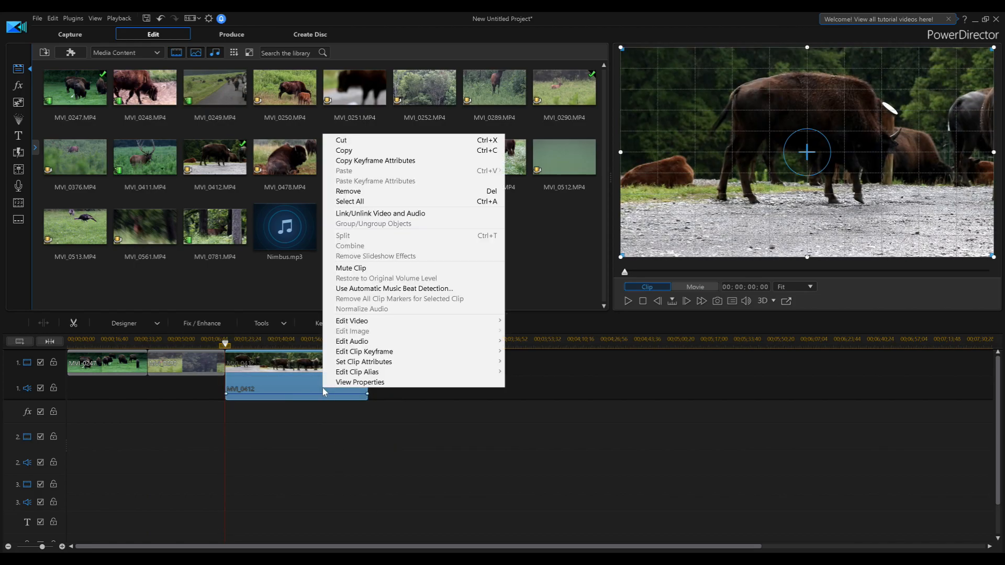
click(390, 213)
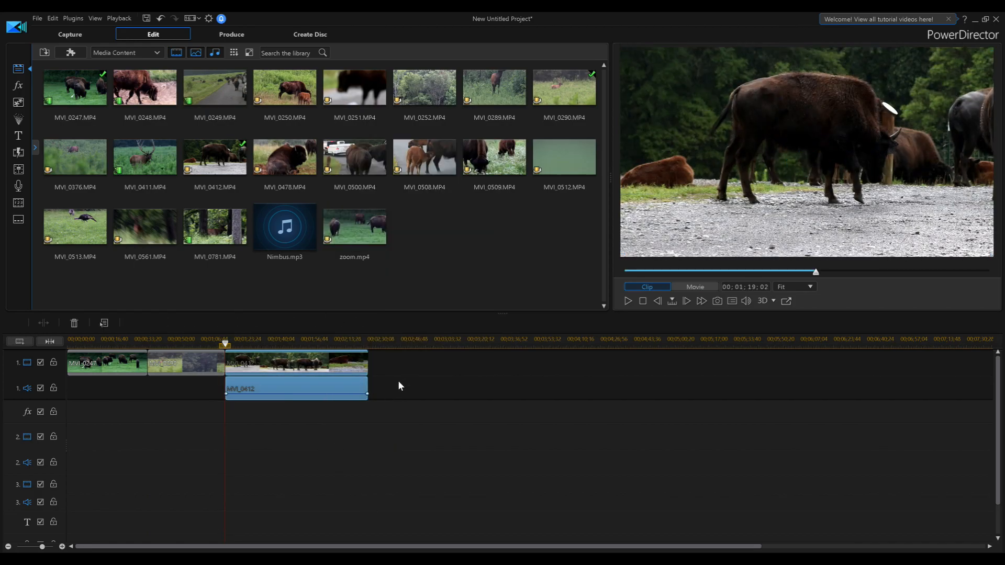
click(343, 387)
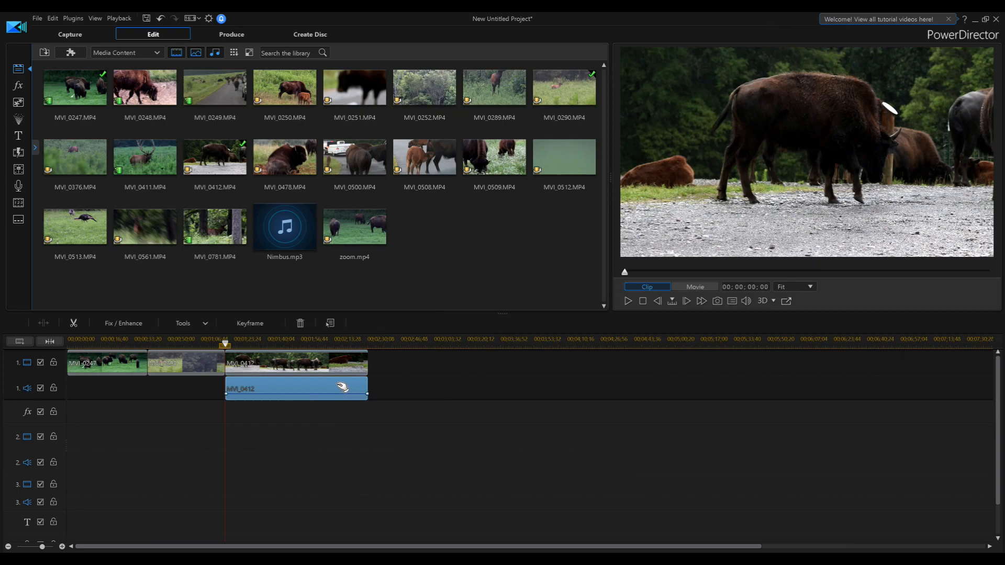
key(Delete)
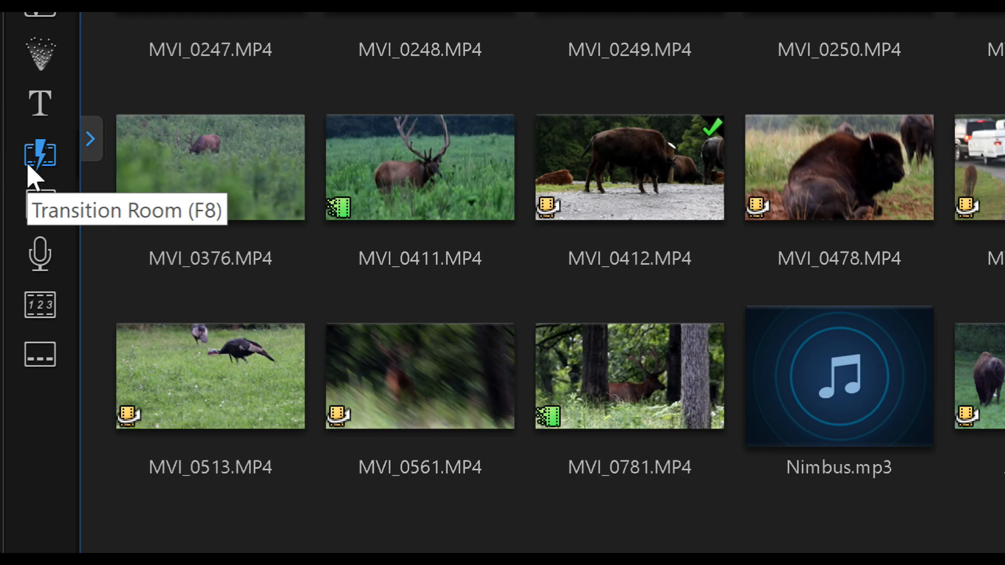
Step: Place the Zoom In/Out transition between MVI_0247 and MVI_0290 and between MVI_0290 and MVI_0412
click(31, 171)
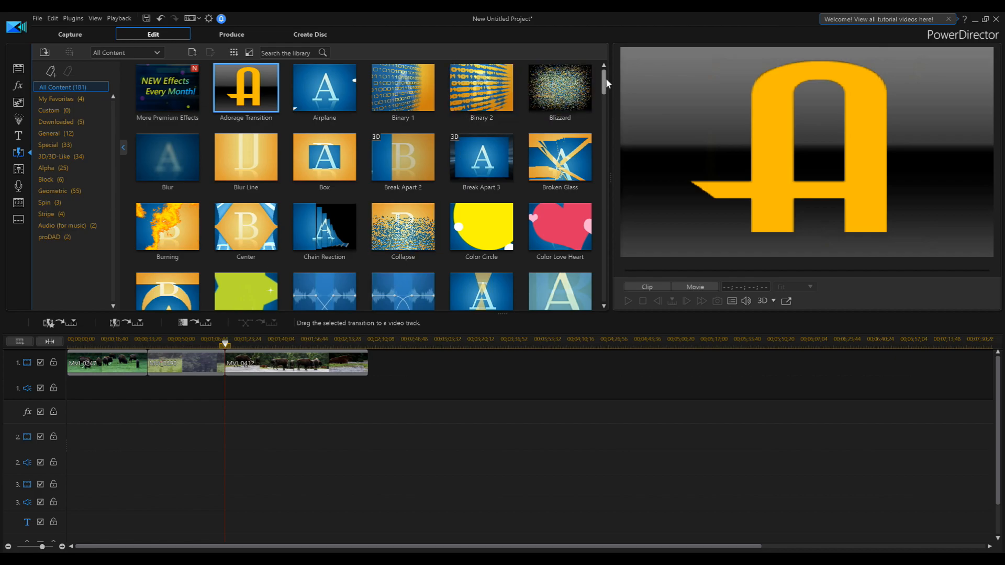
drag(605, 77, 613, 297)
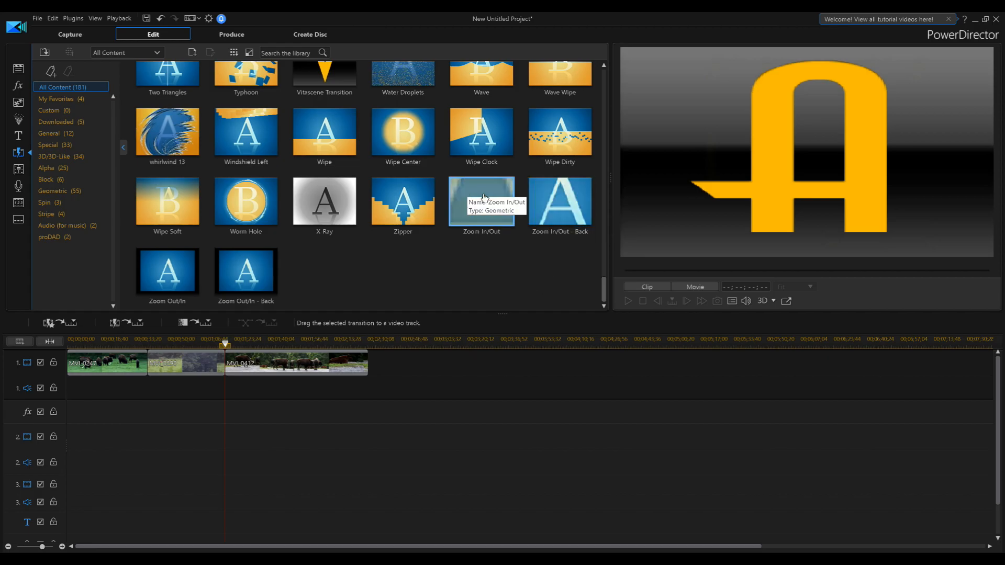
drag(479, 201, 215, 338)
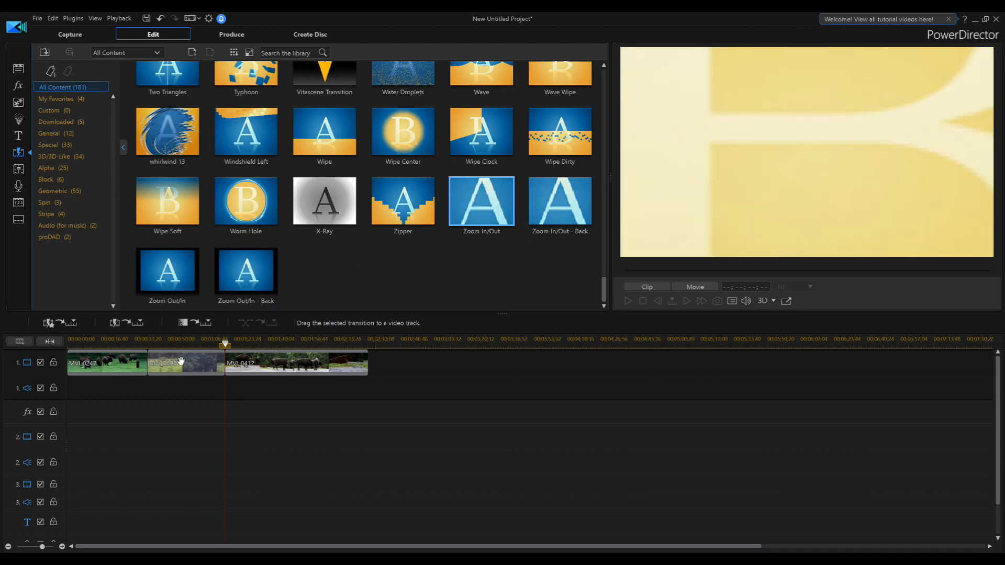
drag(155, 367, 152, 369)
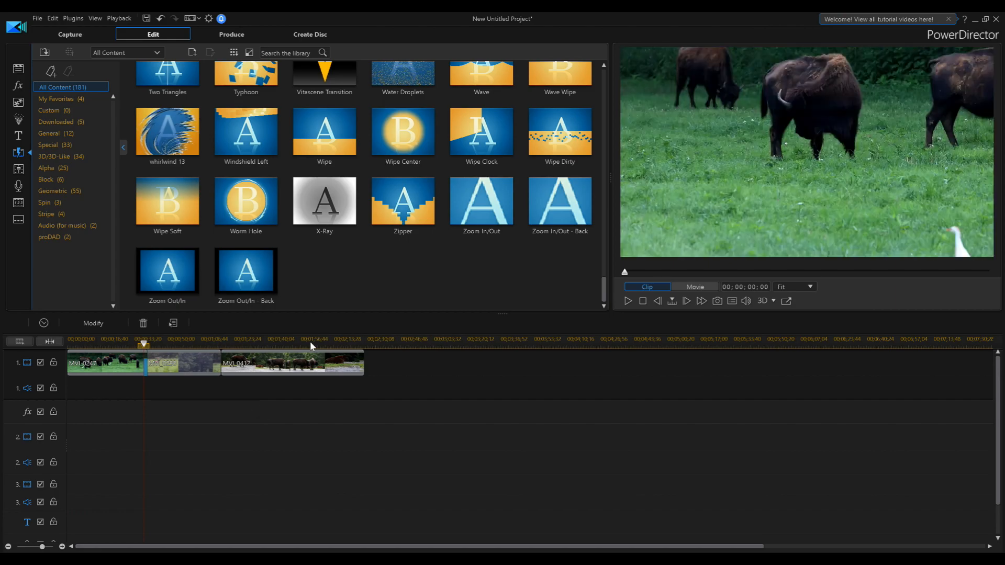
drag(456, 204, 219, 366)
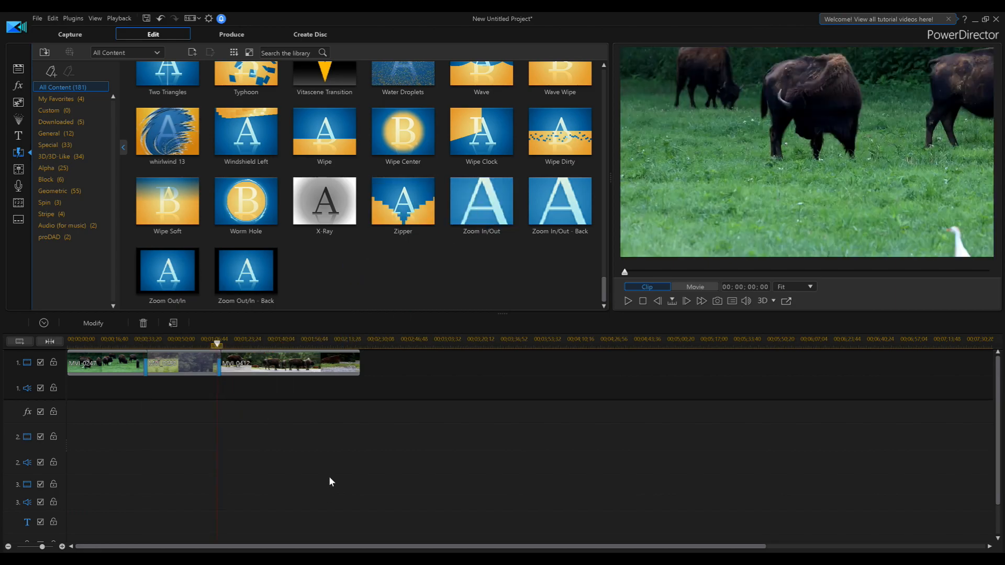
Step: Open the settings of the Zoom In/Out transition between MVI_0247 and MVI_0290
click(333, 371)
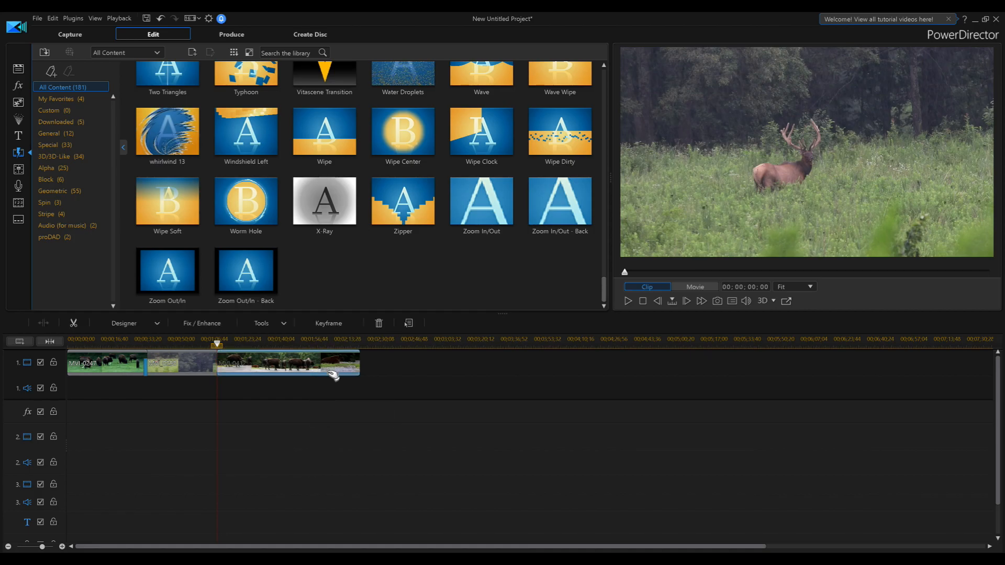
click(102, 370)
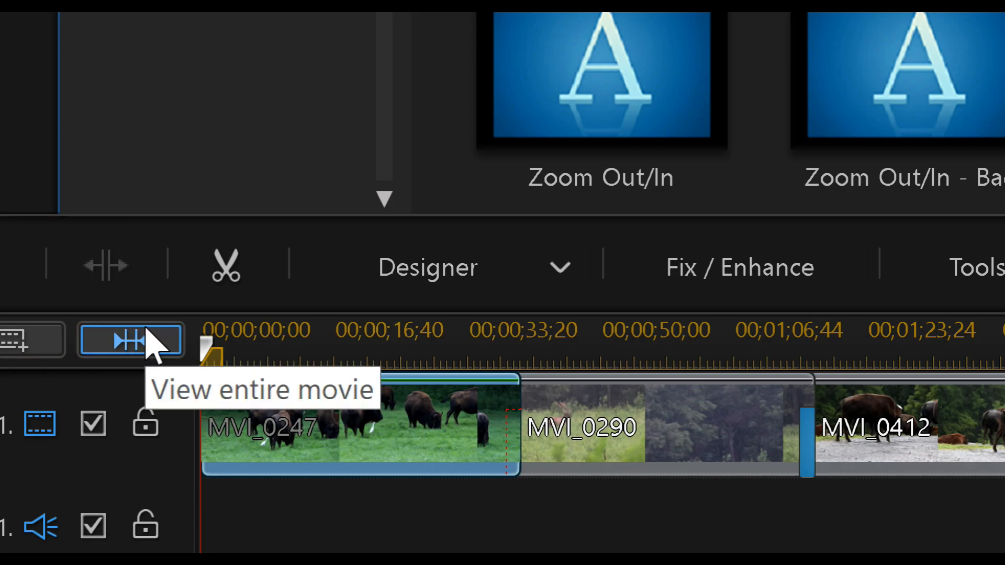
click(146, 347)
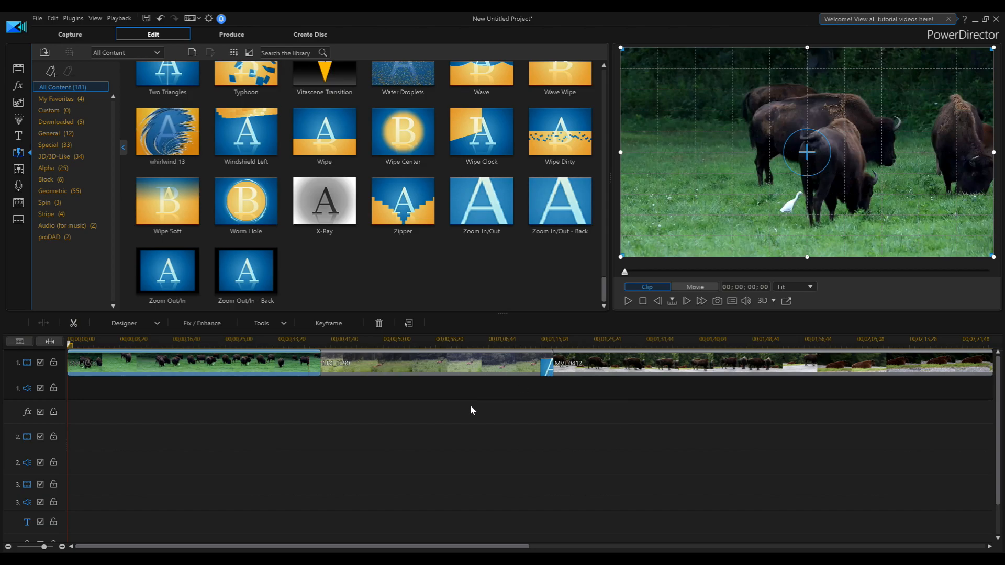
drag(320, 371, 320, 371)
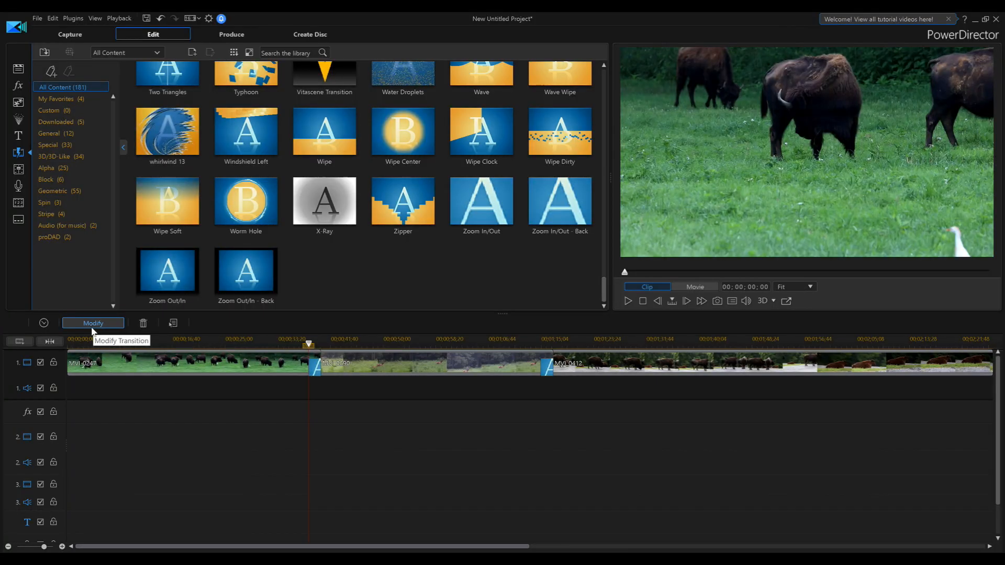
click(90, 329)
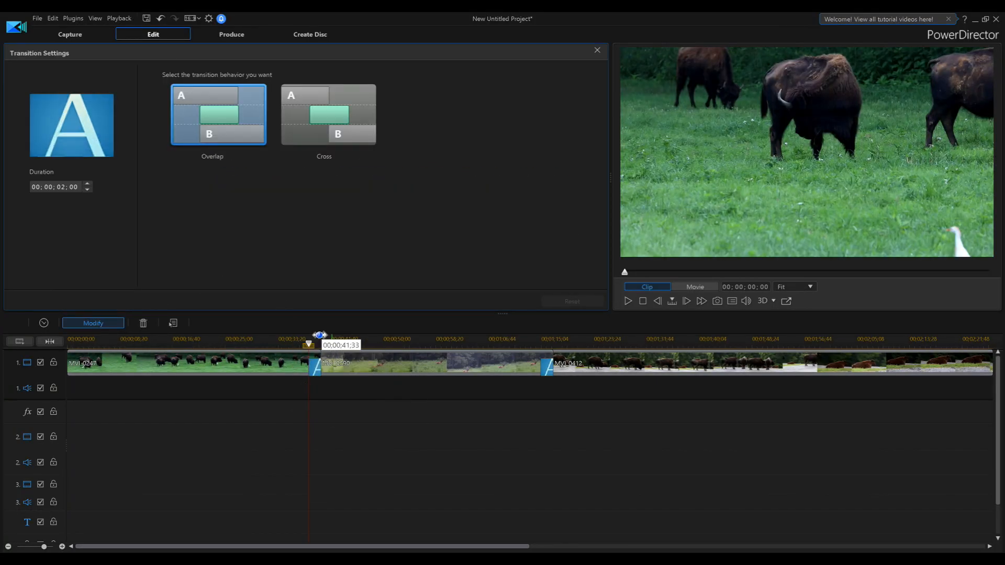
Step: Preview the transition between MVI_0247 and MVI_0290, playing it again from shortly before the end of the first clip
click(627, 302)
click(626, 302)
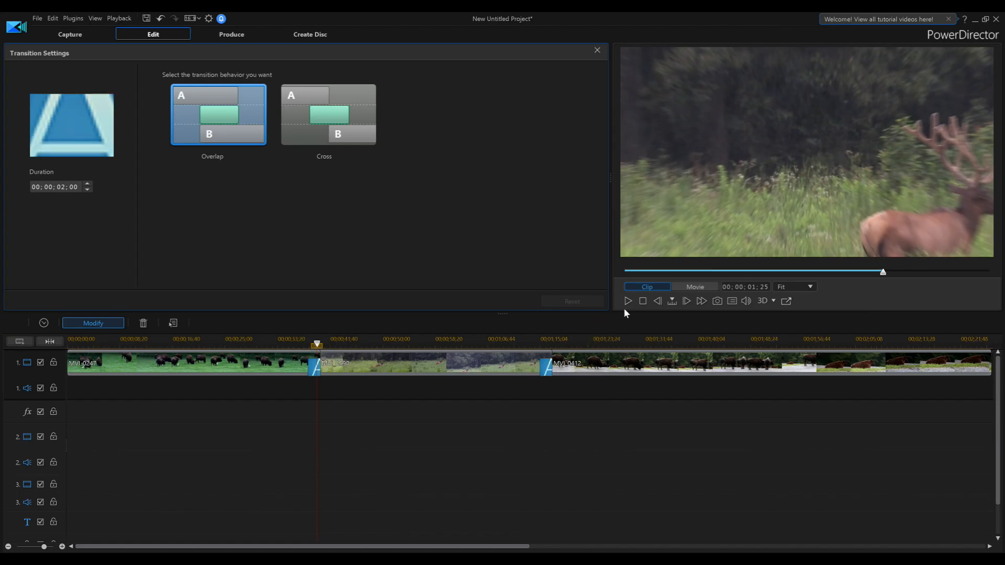
click(300, 342)
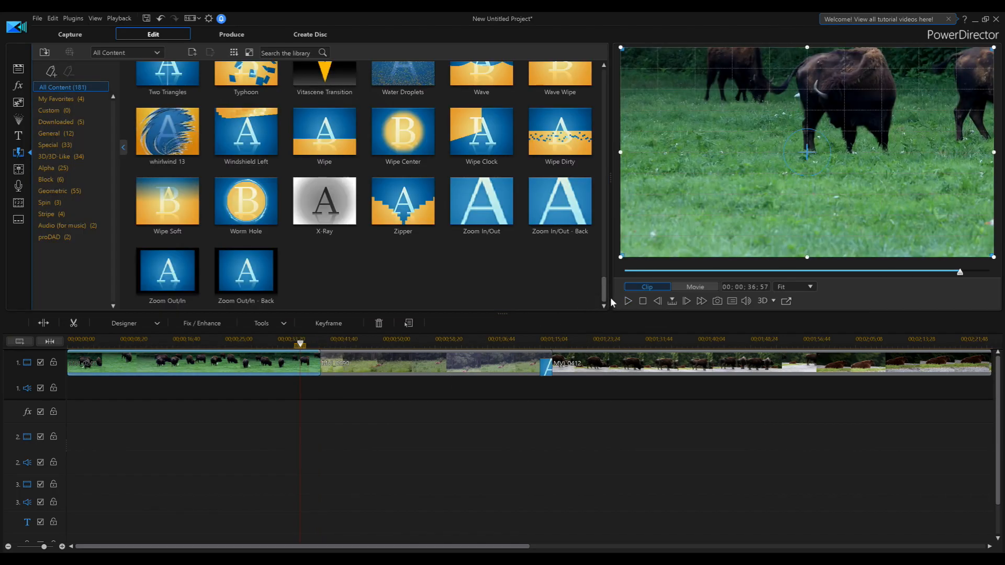
click(629, 302)
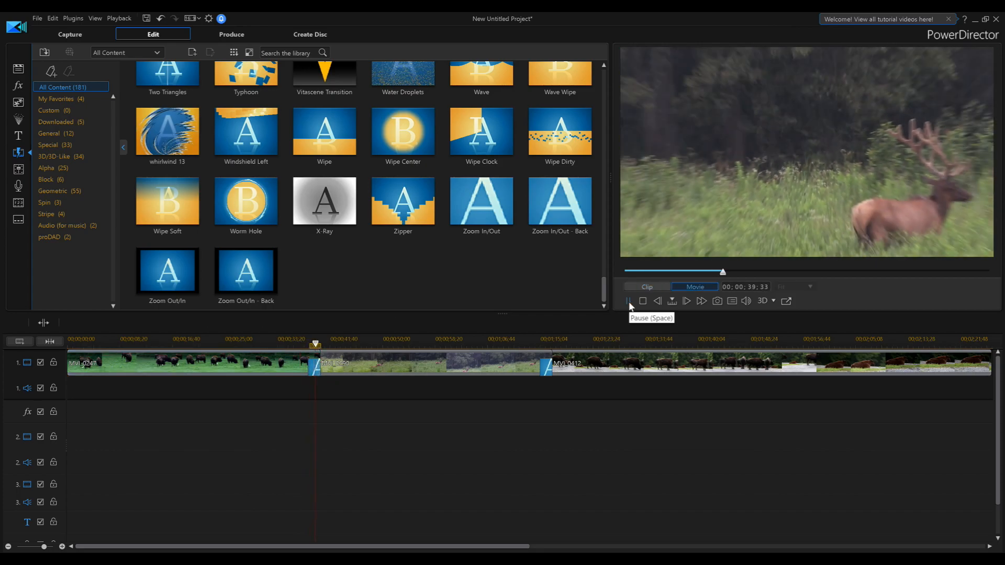
click(294, 343)
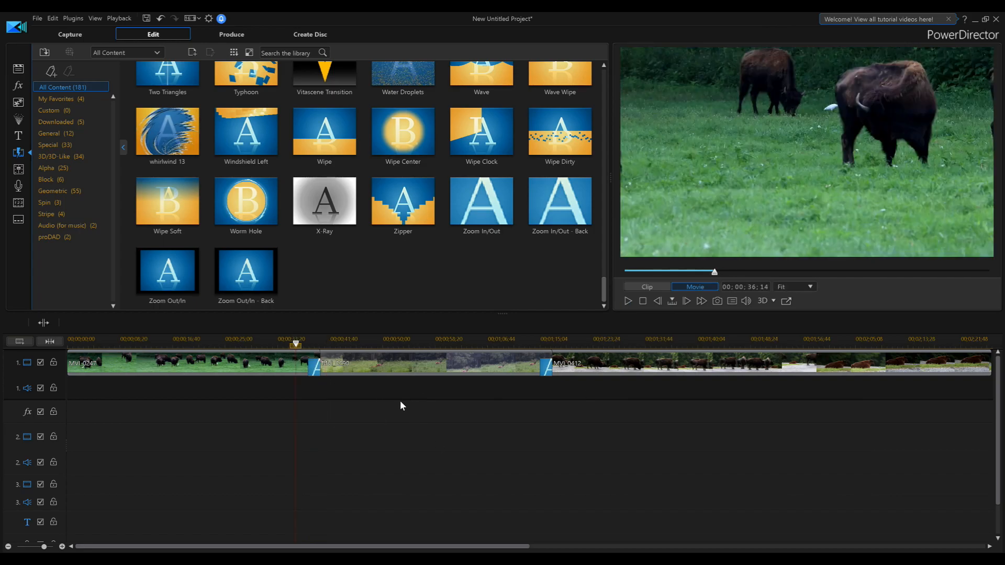
Step: Reopen the settings of the transition between MVI_0247 and MVI_0290 and set the seconds of its duration to 0
click(312, 366)
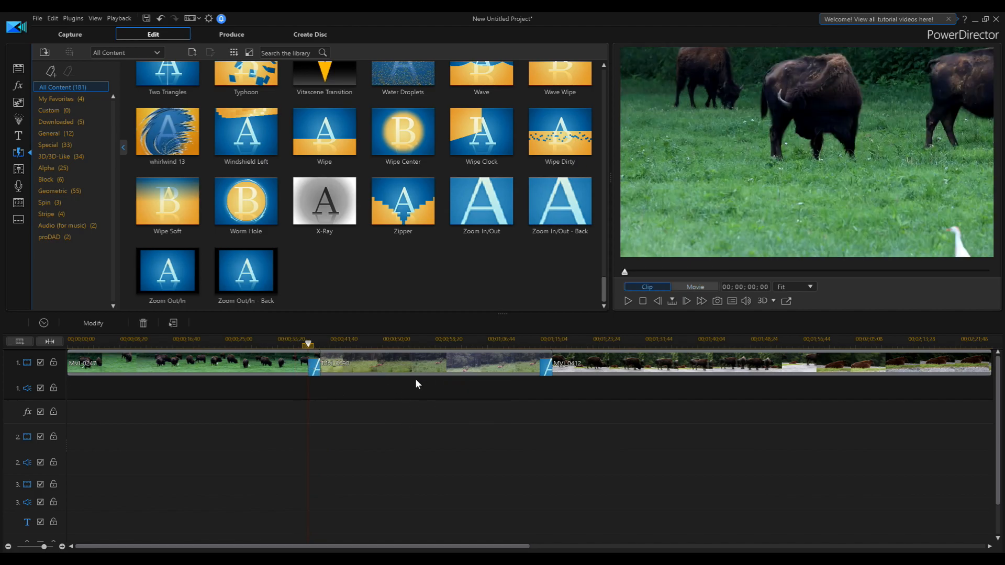
click(92, 320)
click(49, 187)
click(61, 187)
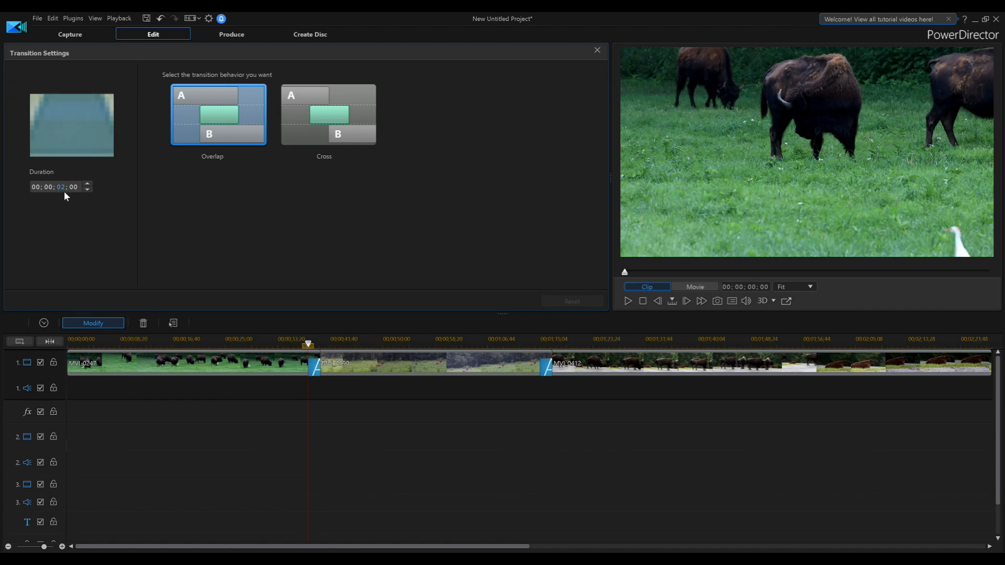
text(0)
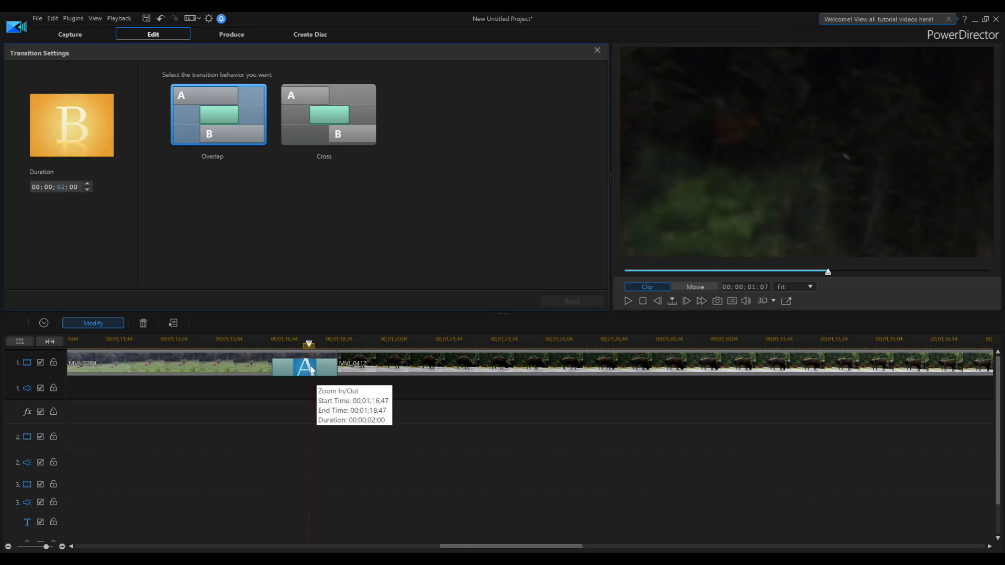
Step: Set the duration of the Zoom In/Out transition between MVI_0290 and MVI_0412 to 0 seconds and 15 frames
text(0)
click(78, 189)
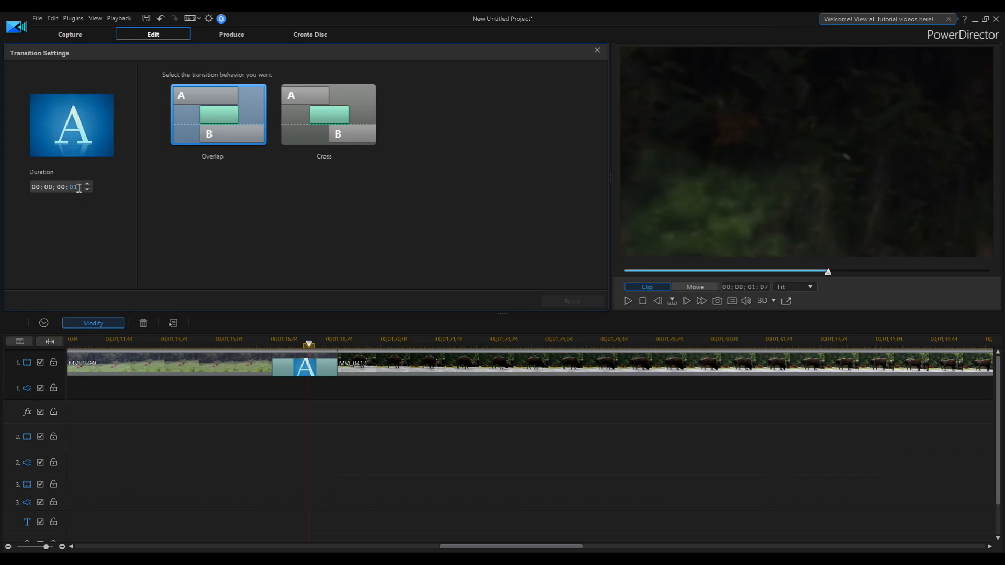
text(15)
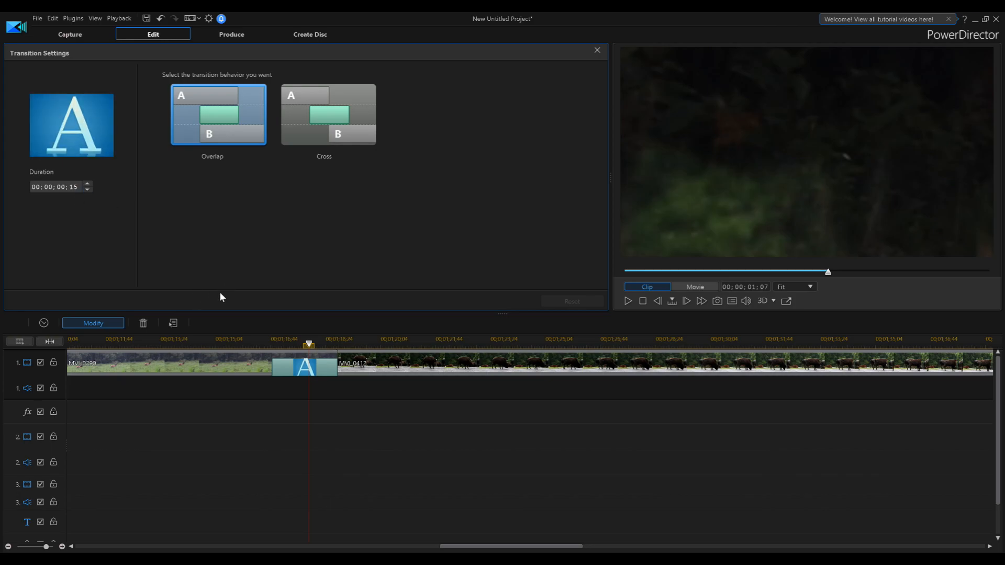
Step: Fit all three clips in the timeline and play the movie from the start, skipping ahead to shortly before each of the two transitions
drag(488, 551, 822, 548)
drag(158, 524, 1, 506)
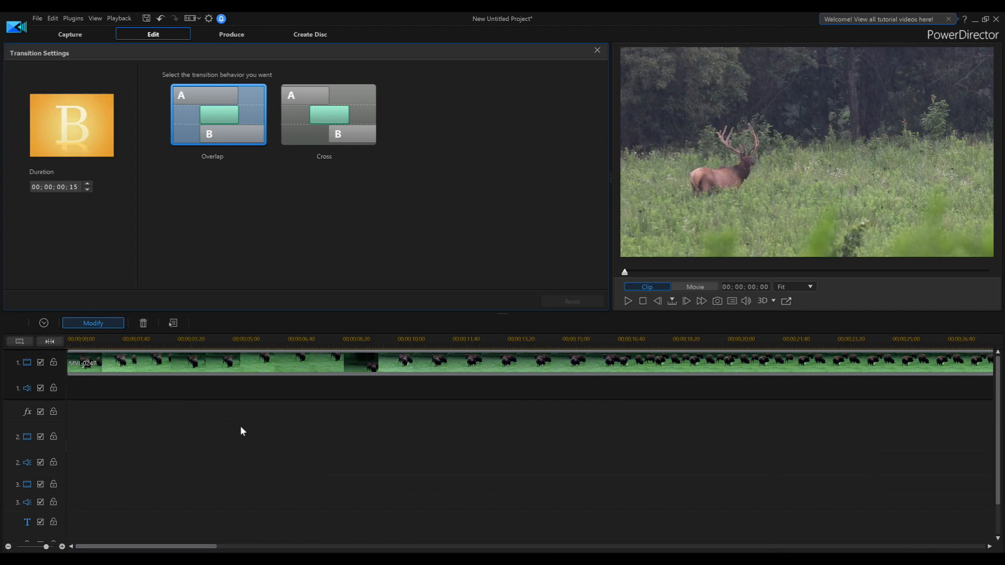
click(56, 344)
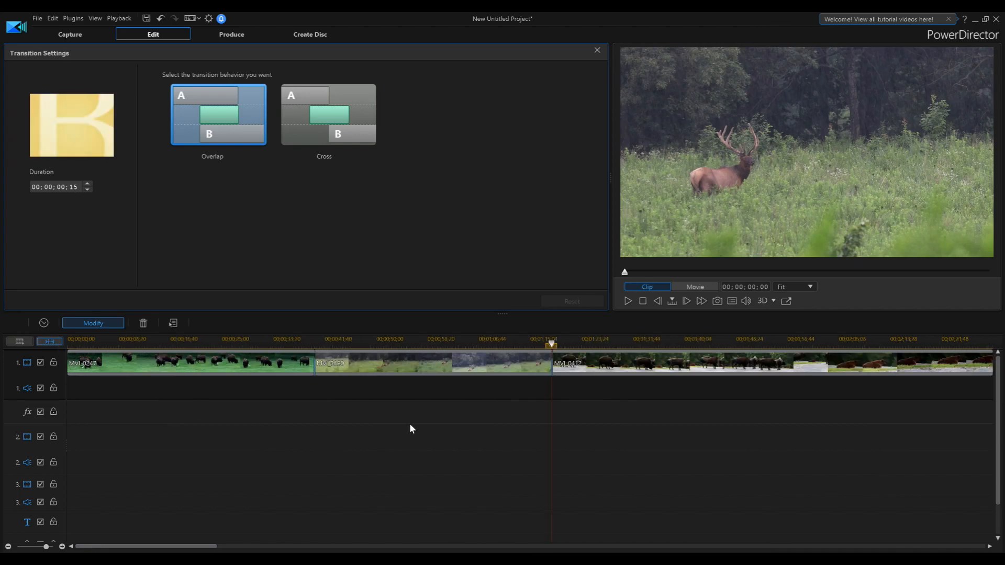
drag(783, 341, 371, 335)
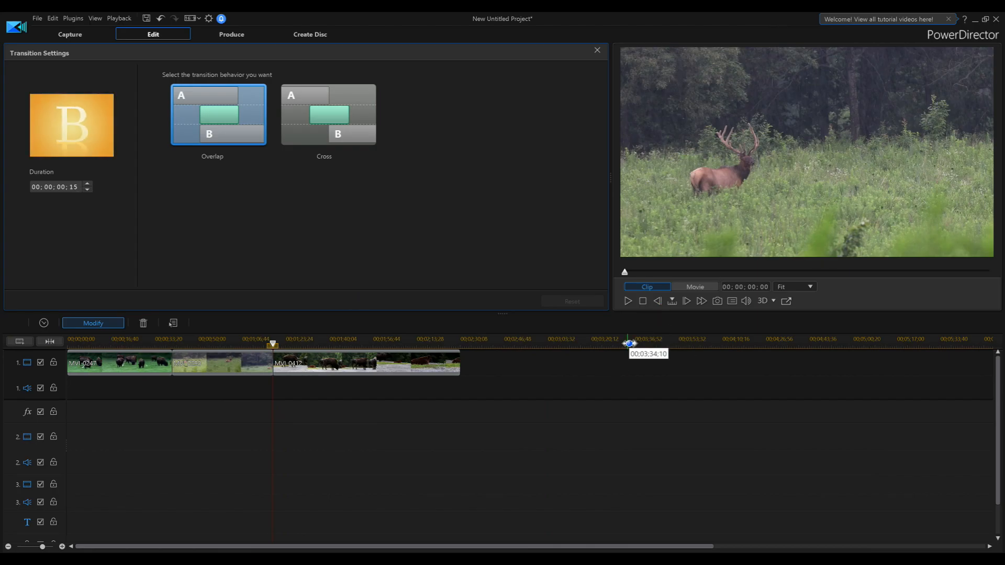
click(612, 405)
click(642, 301)
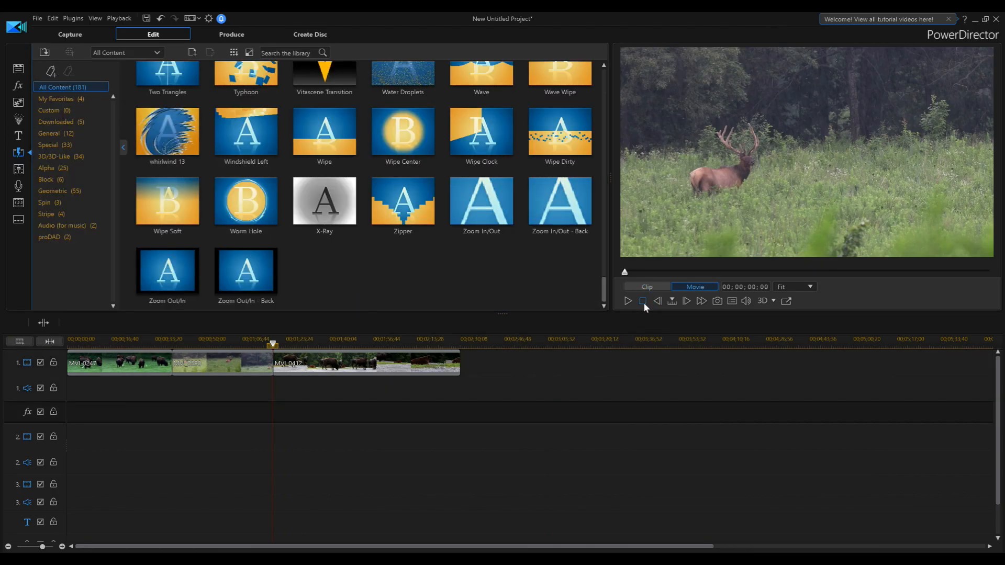
click(627, 303)
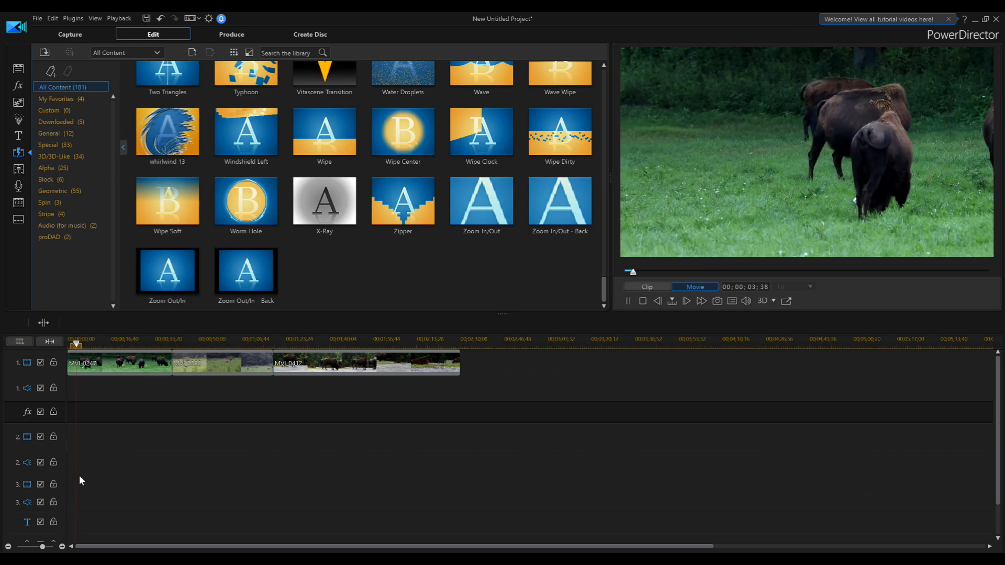
click(139, 341)
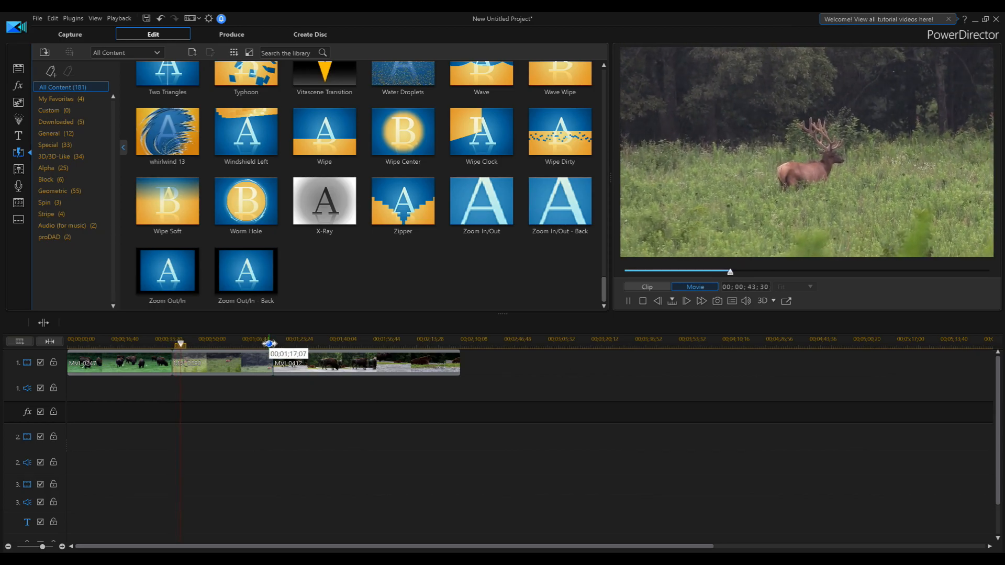
click(266, 343)
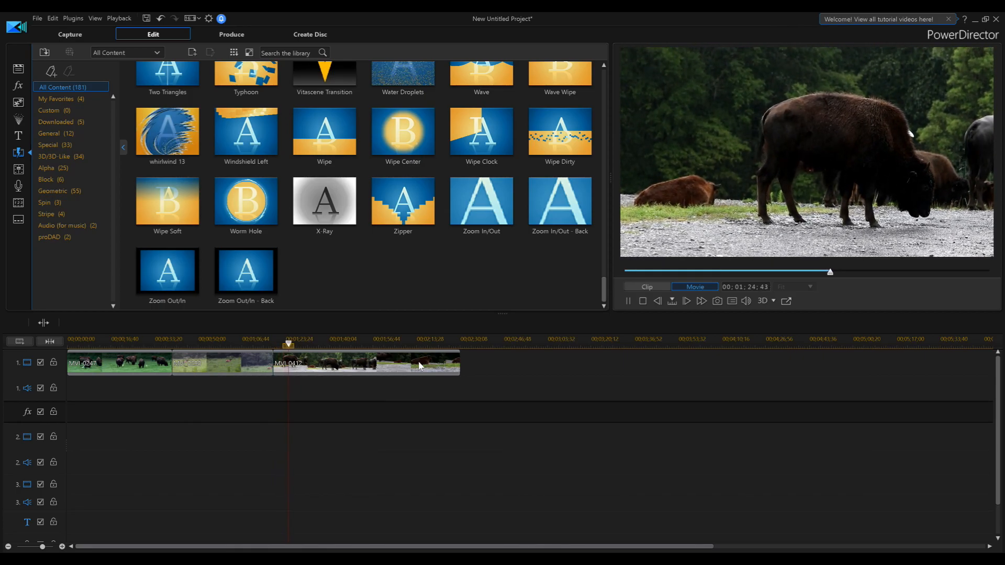
Step: Add Nimbus.mp3 from the media library to the first audio track, starting at the beginning of the movie
click(16, 69)
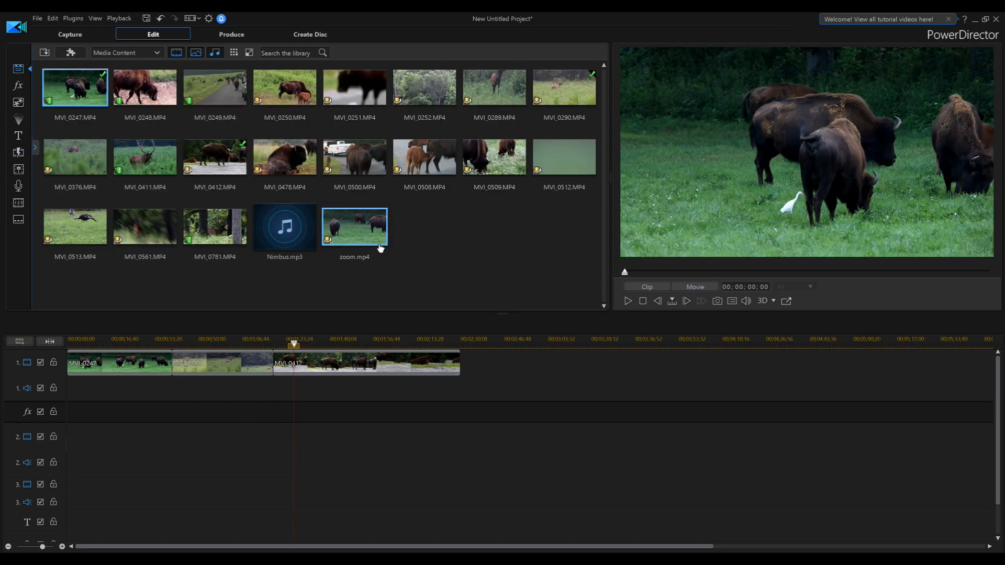
drag(285, 227, 60, 395)
drag(161, 469, 161, 469)
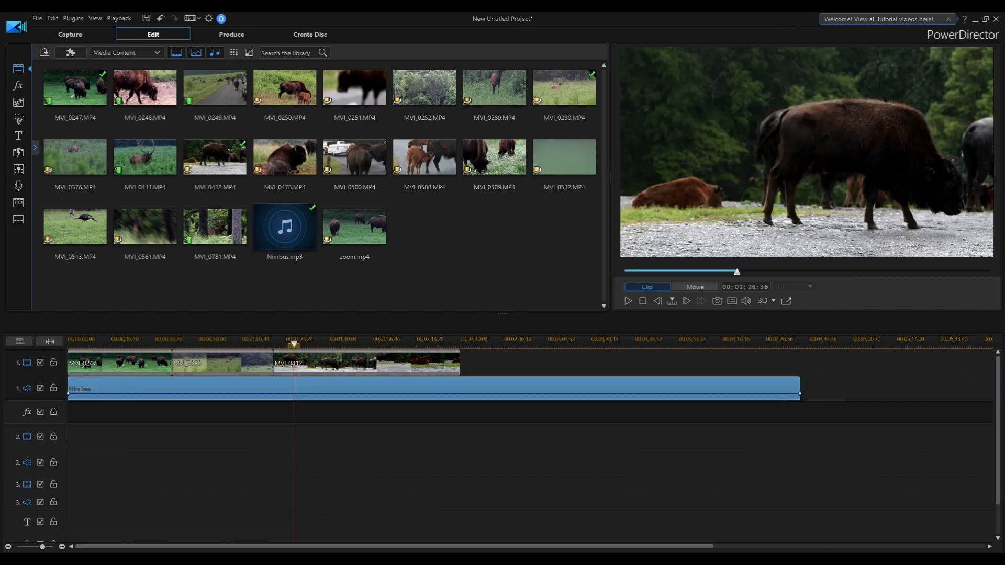
Step: Play the movie with its music from about 32 seconds through the first transition, and pause in MVI_0290
click(642, 301)
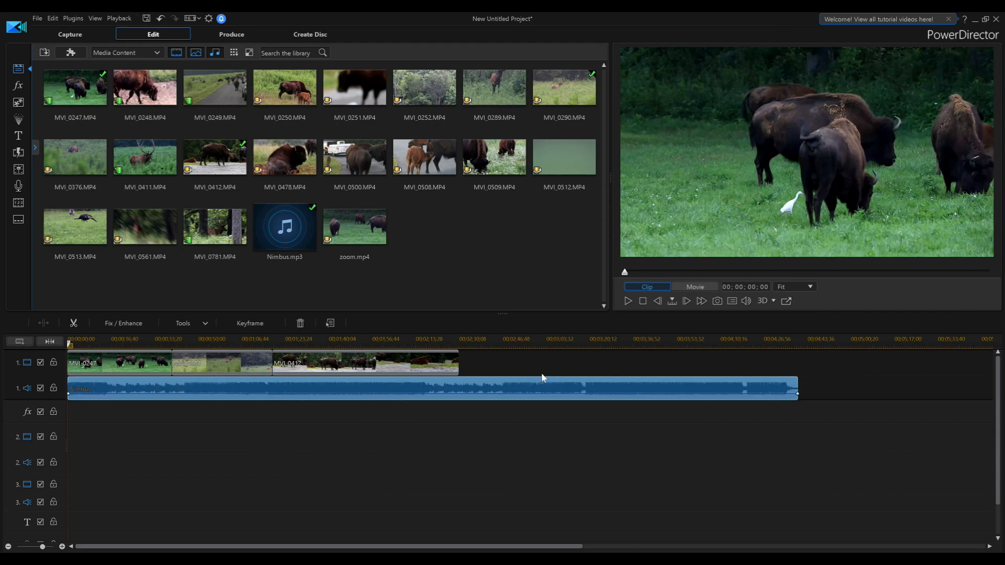
click(151, 339)
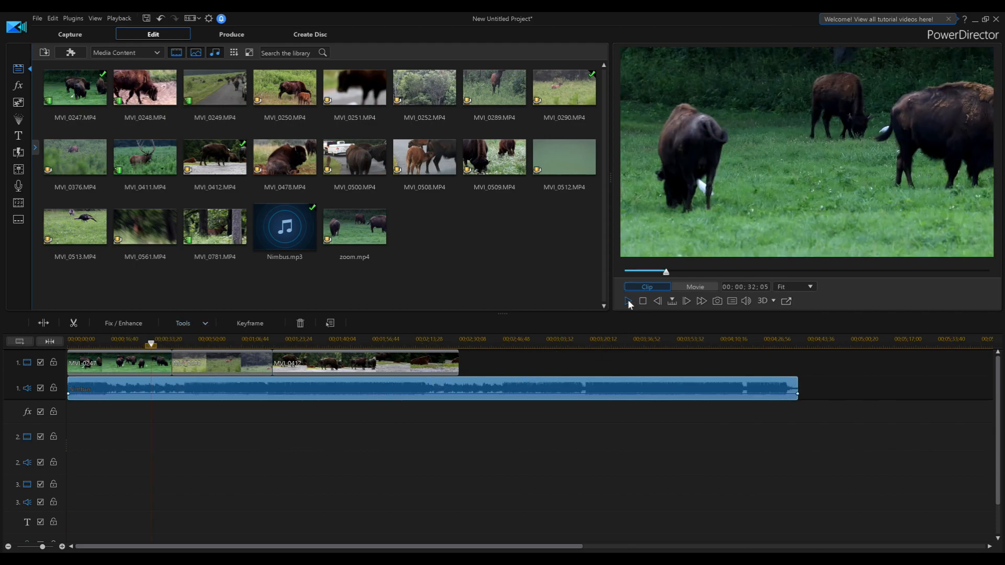
click(628, 302)
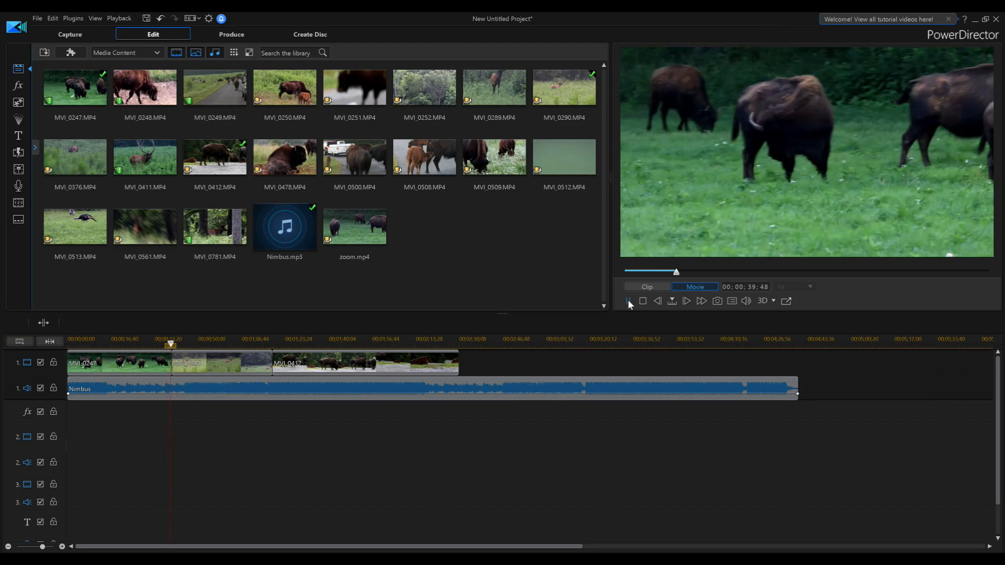
click(628, 301)
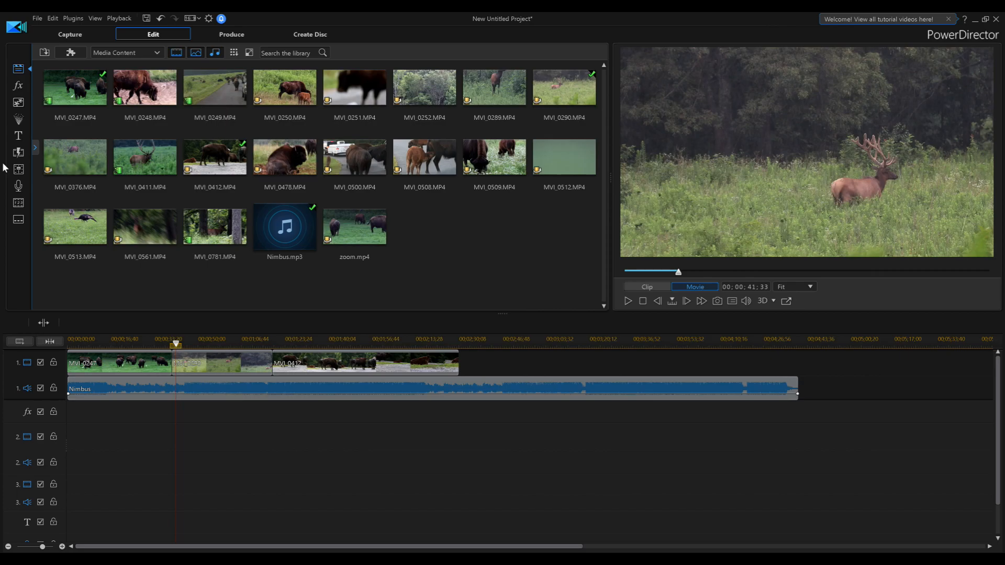
Step: Open the transition library and look through the full list of available transitions, returning to its beginning
click(19, 159)
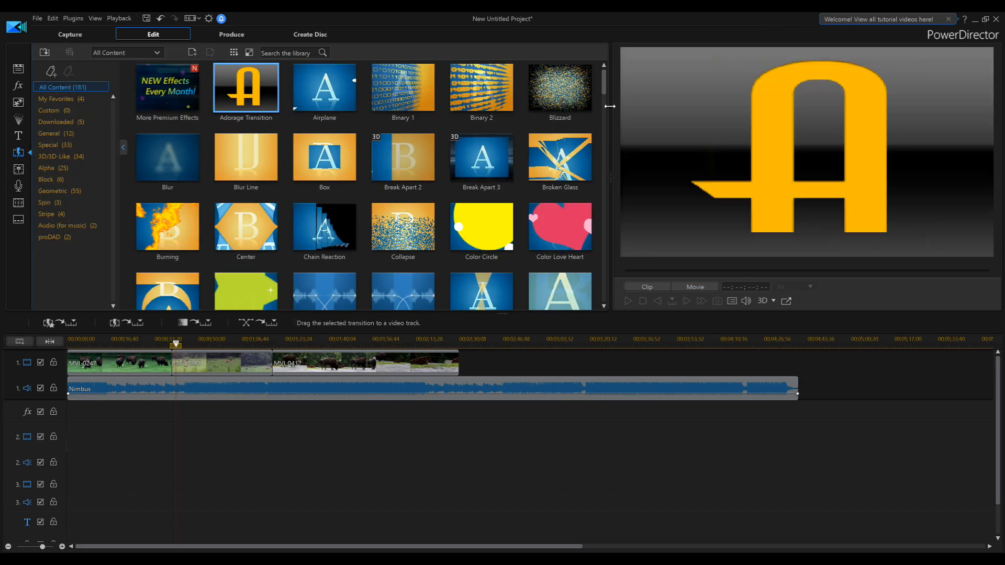
scroll(592, 116, down, 5)
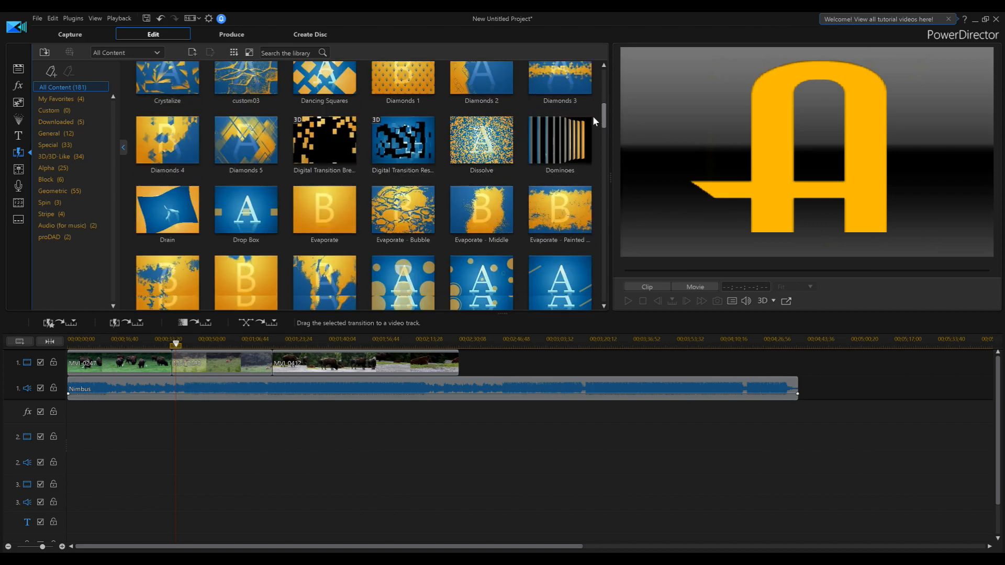
drag(599, 135, 601, 284)
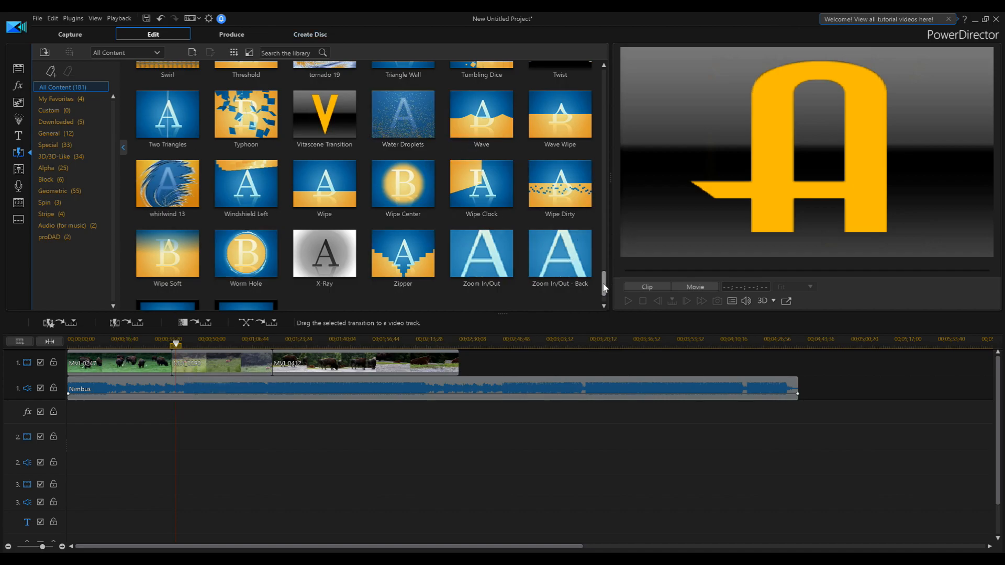
drag(605, 287, 610, 77)
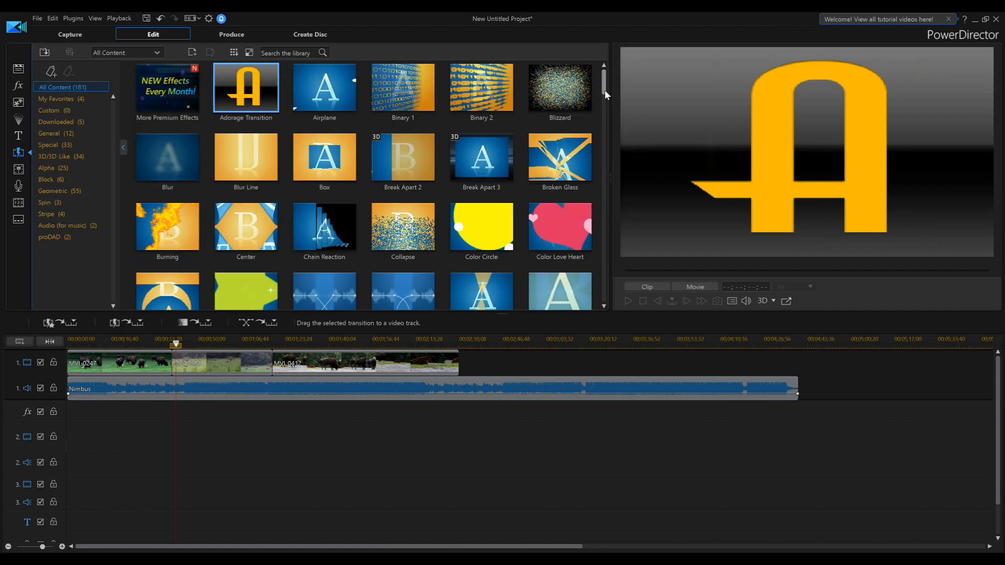